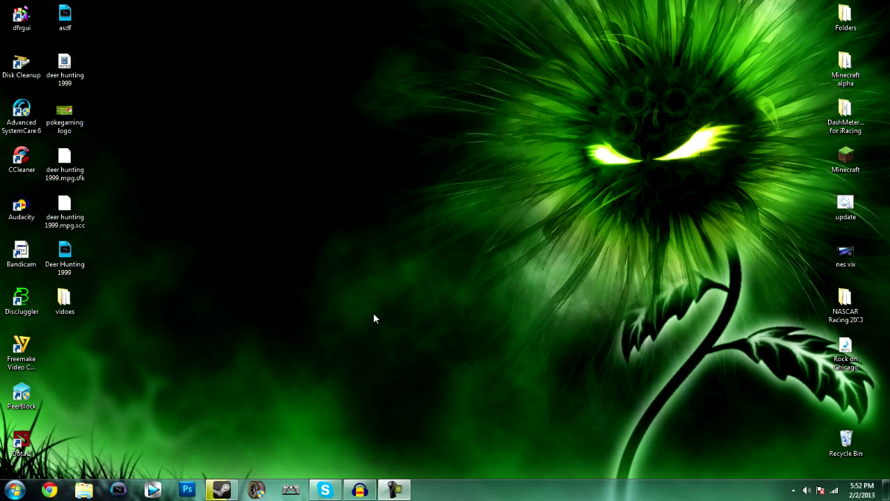
- Open the Downloads folder in Explorer and select the Counter-Strike archive
click(84, 490)
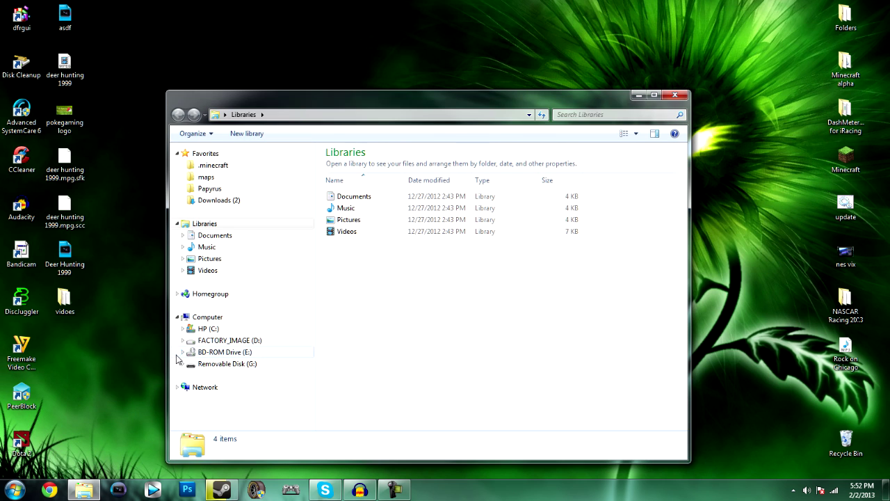
click(219, 201)
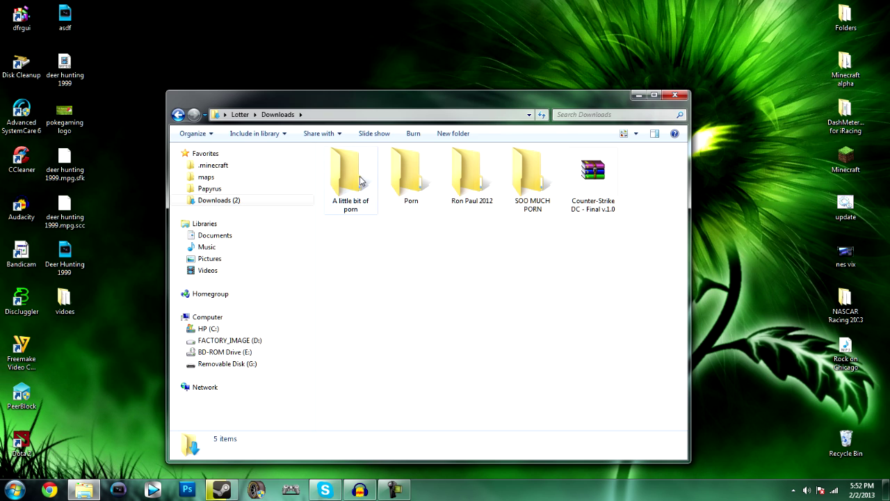
drag(332, 102, 301, 78)
click(577, 148)
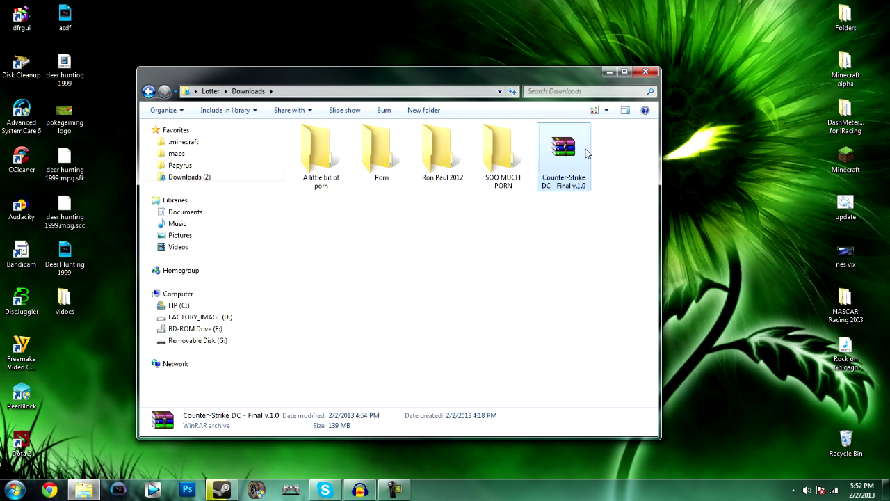
right_click(575, 144)
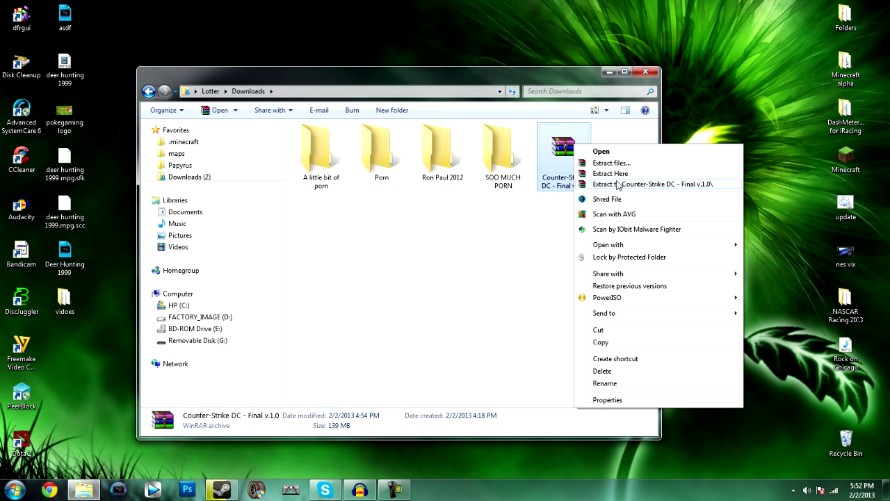
- Drag the Counter-Strike DC folder from WinRAR to the desktop, then close WinRAR and Explorer
double_click(564, 158)
click(292, 245)
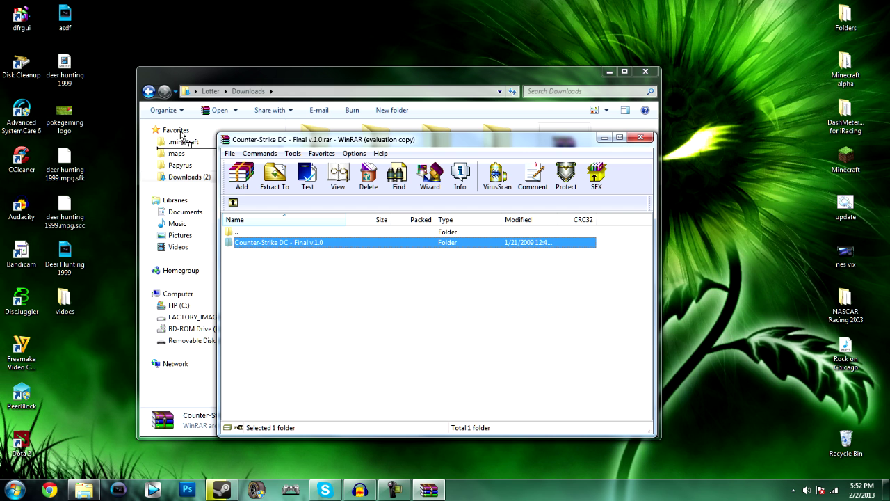
drag(180, 132, 118, 47)
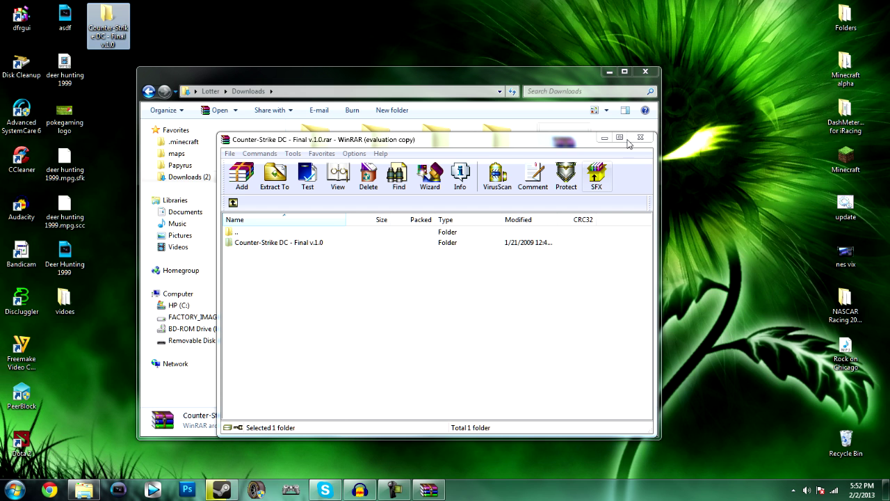
click(511, 296)
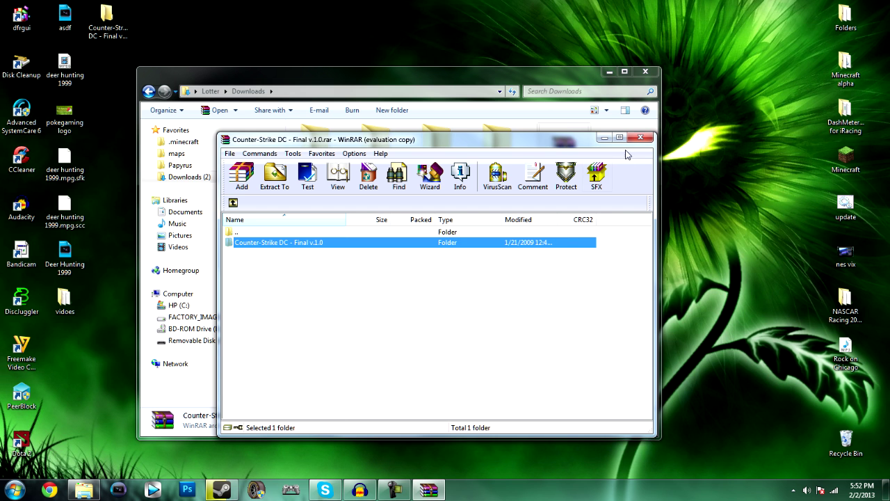
click(640, 137)
click(646, 71)
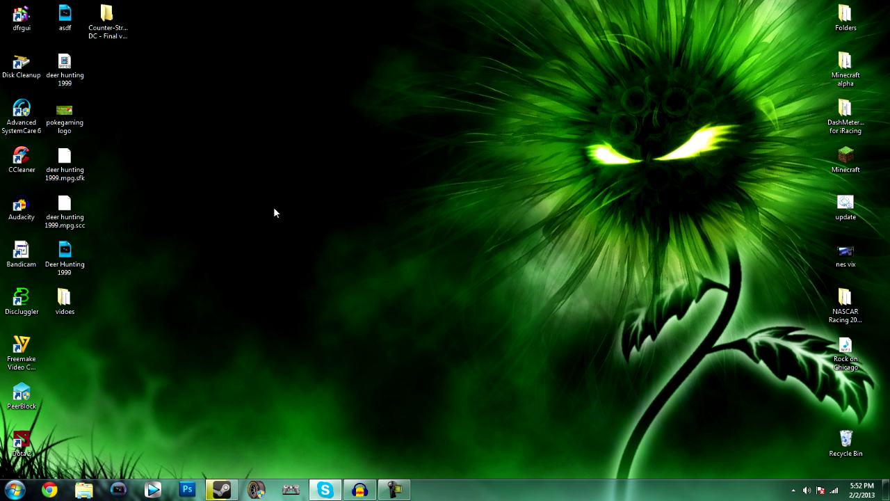
- Move the DiscJuggler shortcut from the desktop edge to the open desktop area
drag(21, 299, 282, 162)
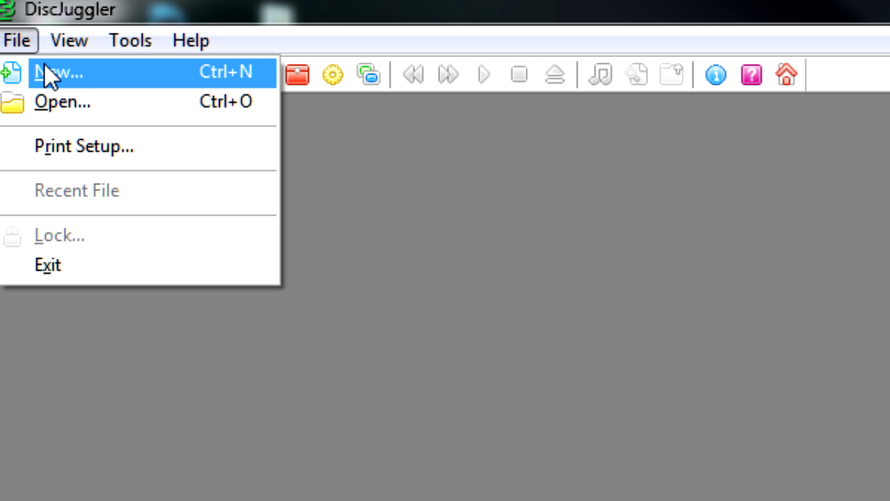
- Create a new Burn disc images task and load CSDC-Final_v.1.0 from the Counter-Strike DC folder
click(43, 68)
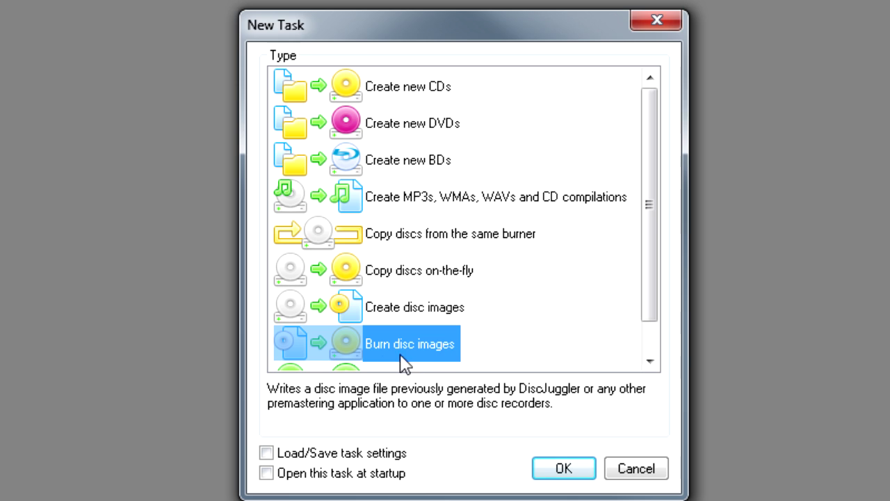
double_click(377, 359)
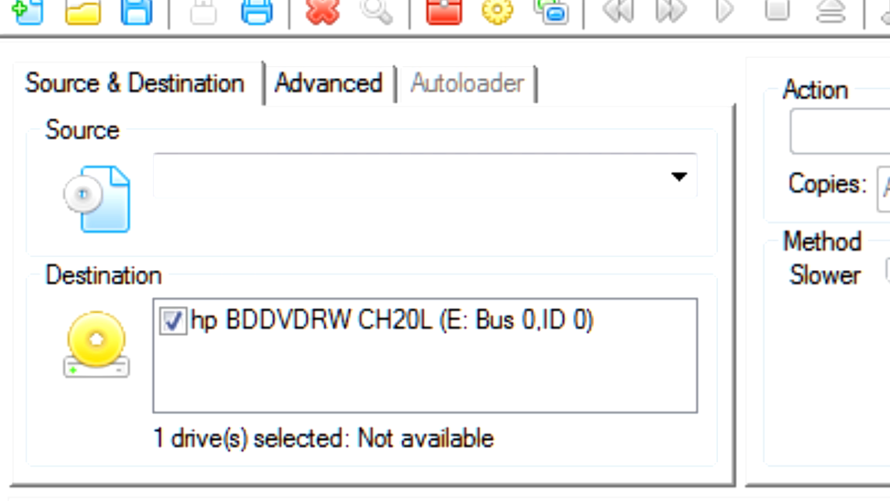
click(105, 214)
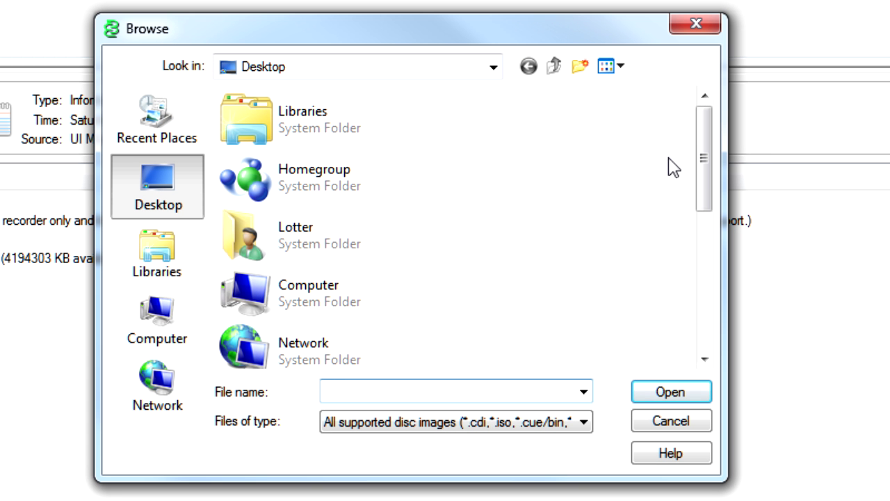
drag(699, 174, 709, 292)
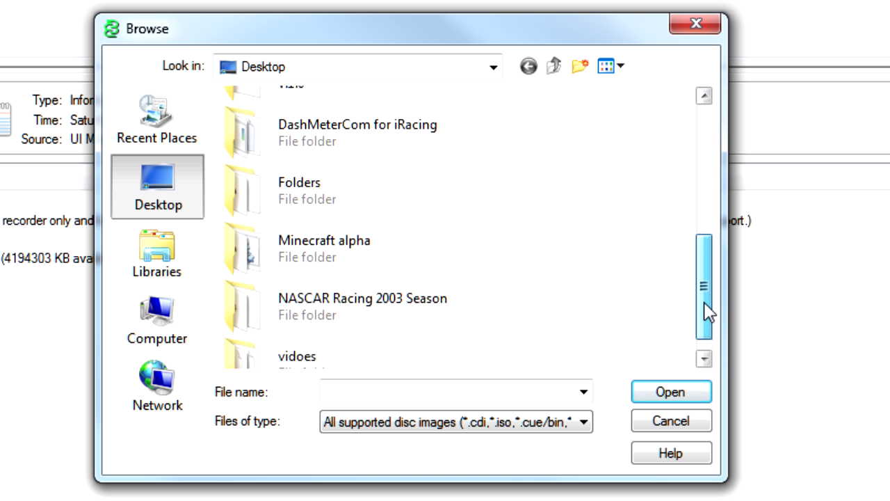
double_click(389, 142)
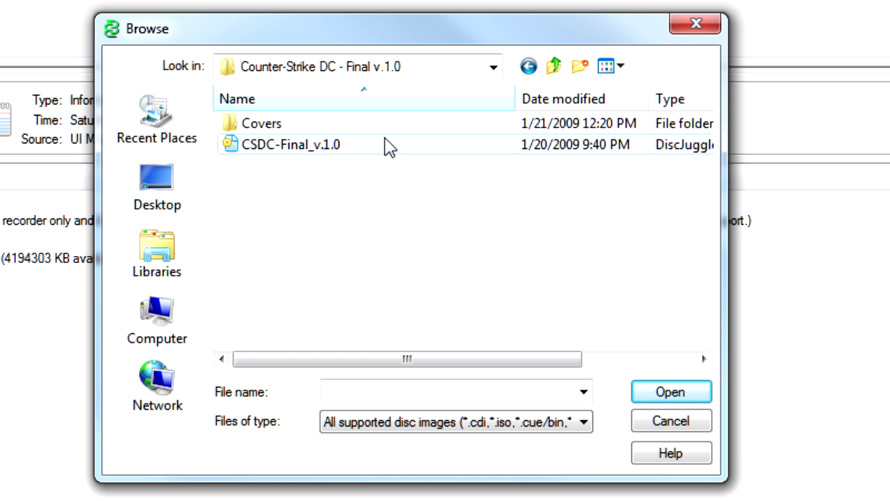
click(313, 146)
mouse_move(407, 360)
mouse_down()
mouse_move(442, 362)
mouse_move(352, 360)
mouse_move(480, 360)
mouse_move(312, 359)
mouse_up()
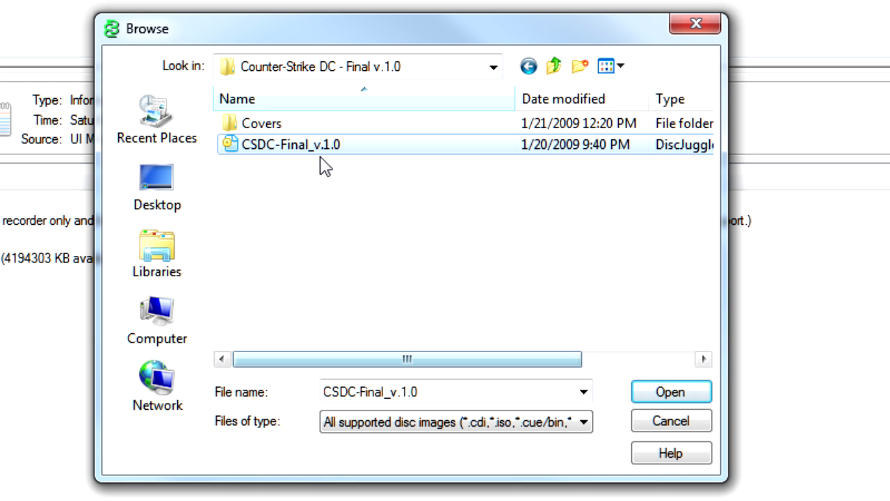
double_click(303, 146)
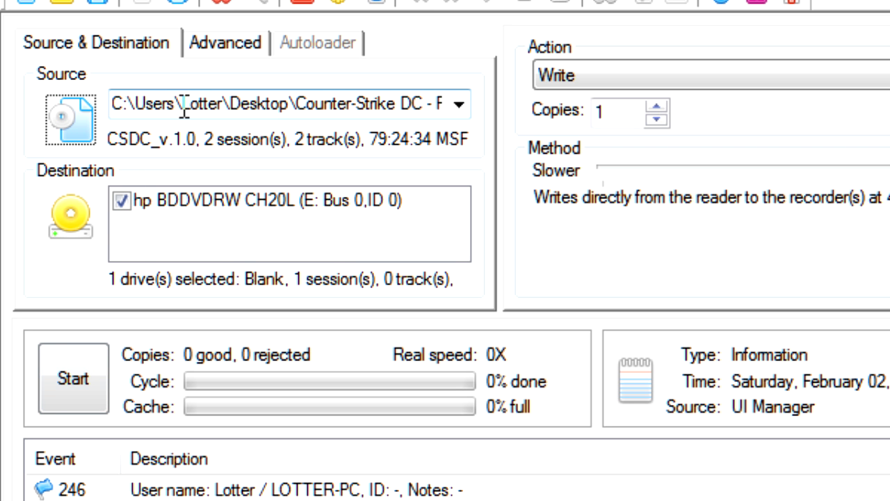
- On the Advanced tab, set the track mode to Mode 2 and enable RAW write
click(206, 40)
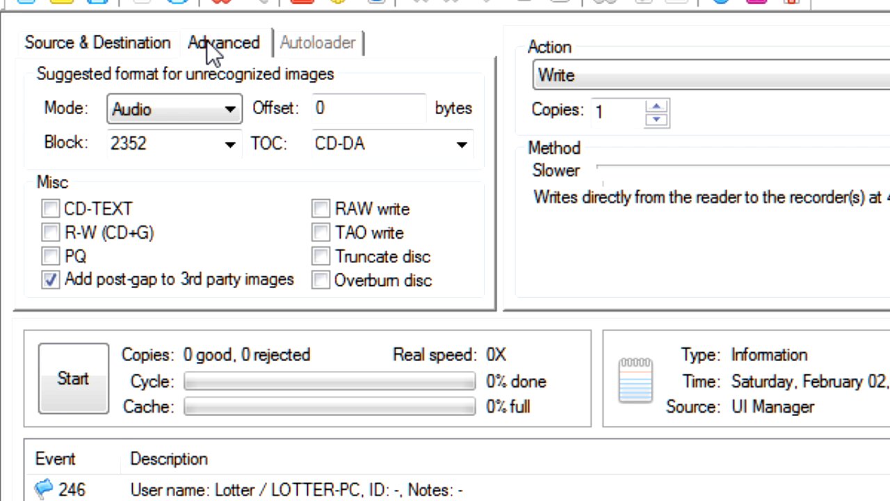
click(190, 113)
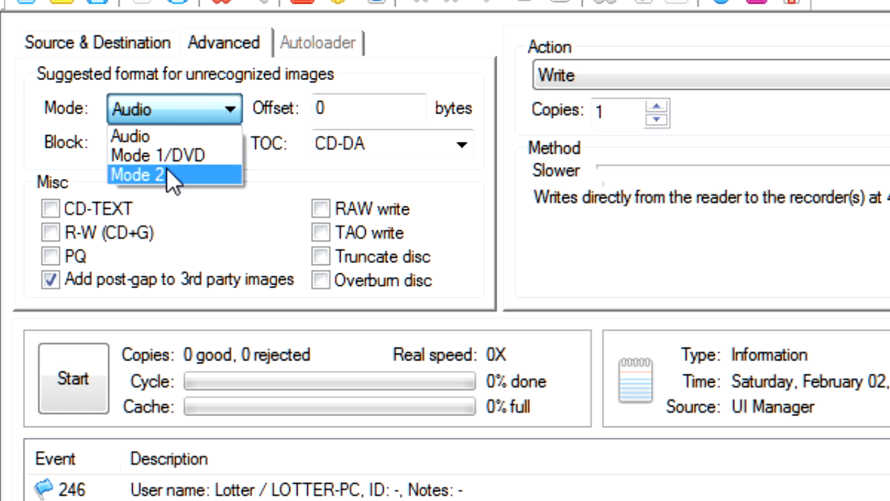
click(166, 173)
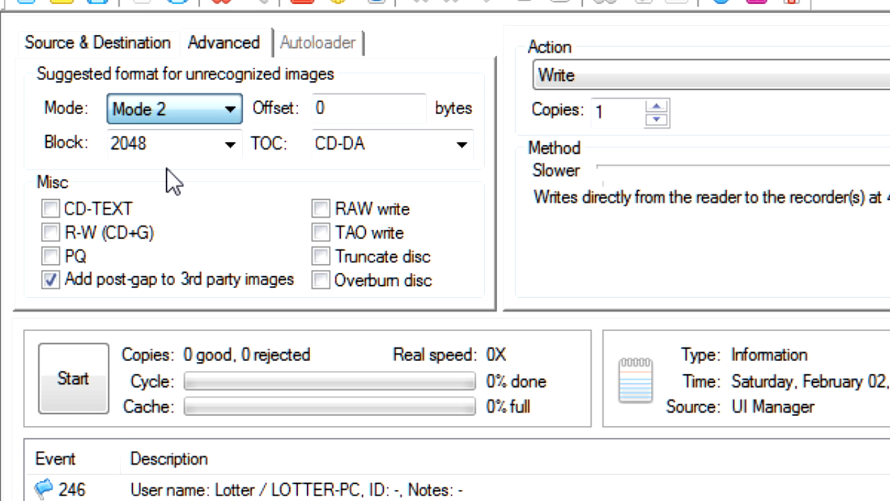
click(321, 207)
- Review the settings tabs, start burning, and accept the evaluation warning
click(97, 40)
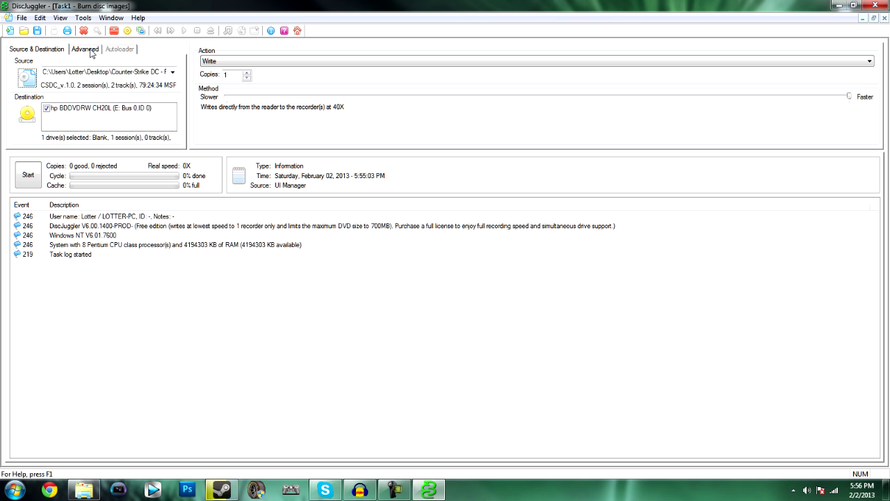
click(90, 50)
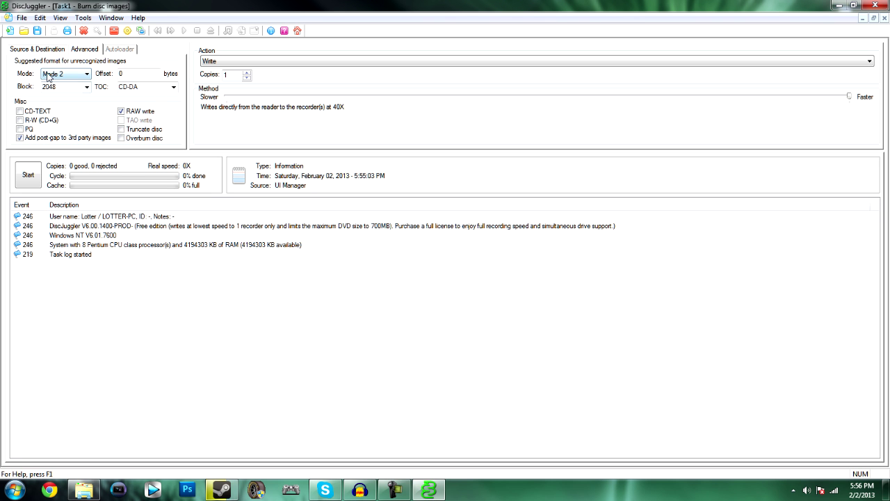
click(49, 50)
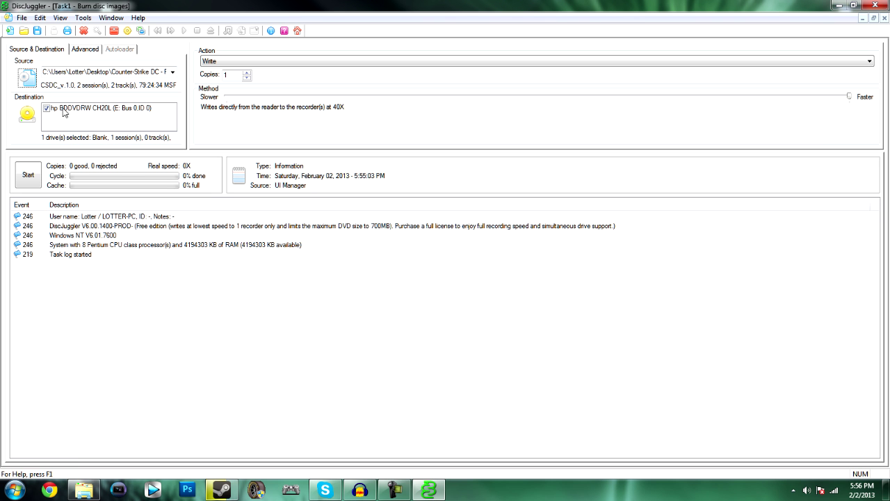
click(80, 50)
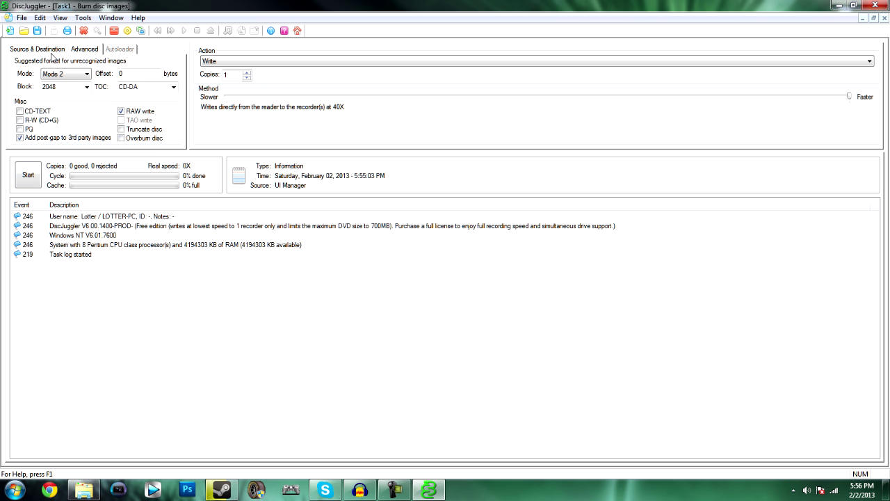
click(52, 53)
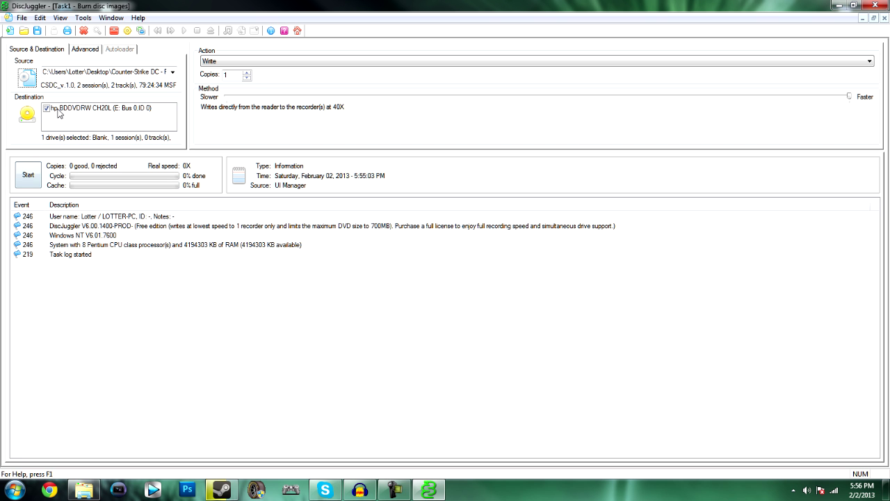
click(28, 177)
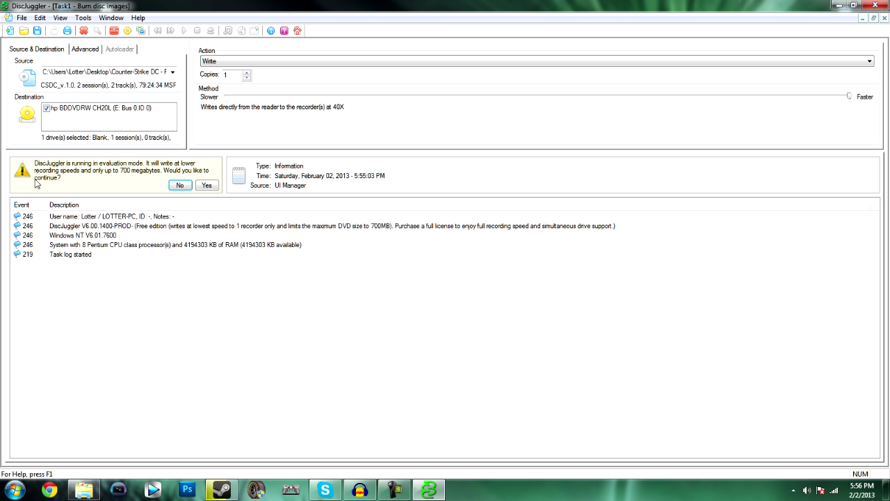
click(207, 185)
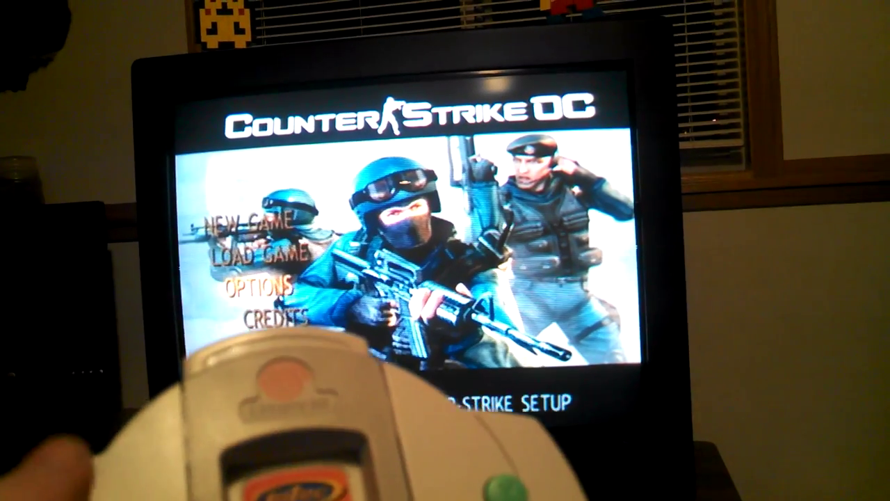
- Move the Counter-Strike DC menu selection up to NEW GAME
key(Up)
key(Up)
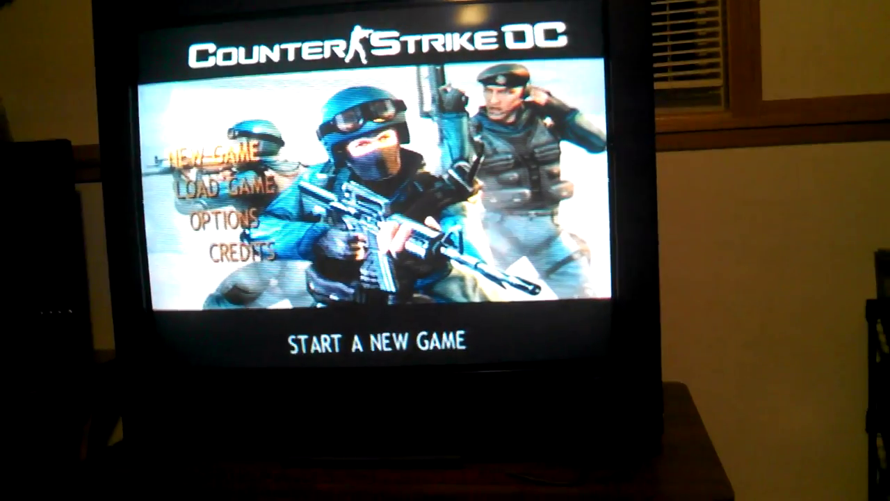